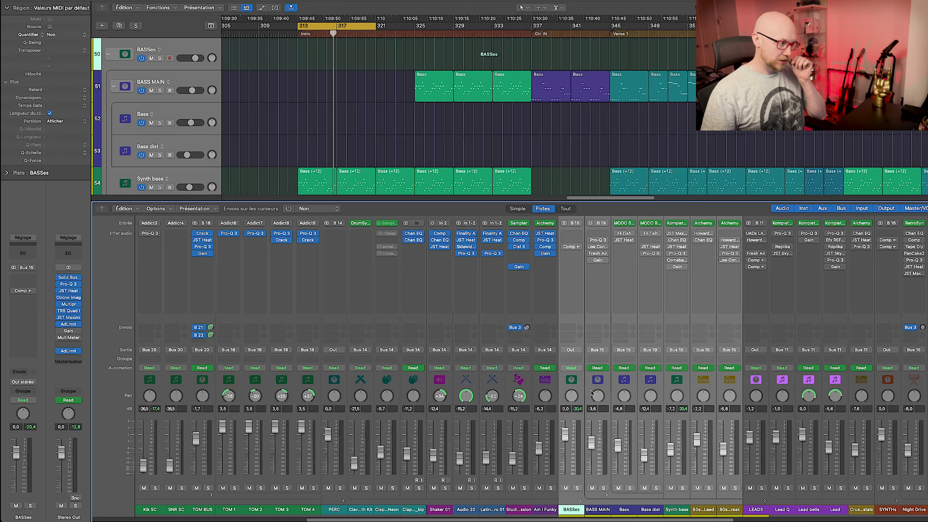
- Enable the Compressor on the BASSes channel, audition it with Synth bass soloed, and unsolo Kik SC
left_click(572, 380)
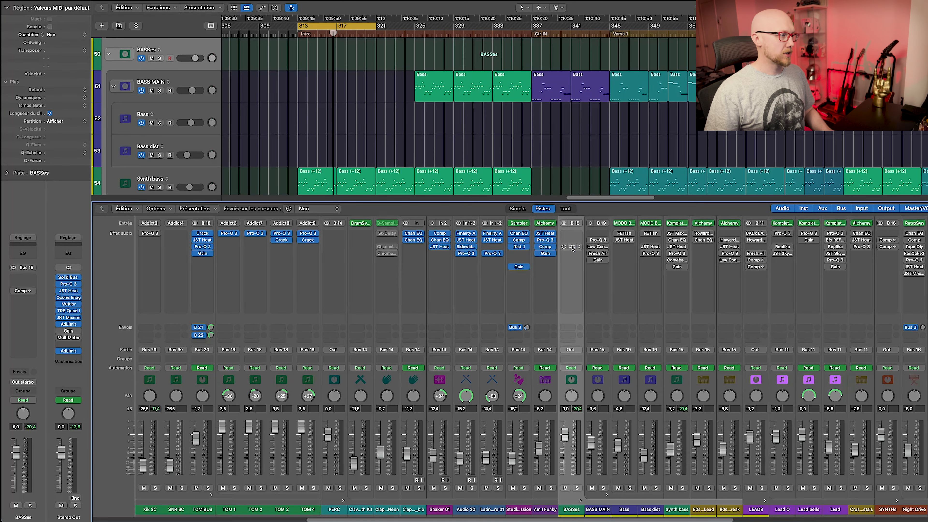
left_click(571, 246)
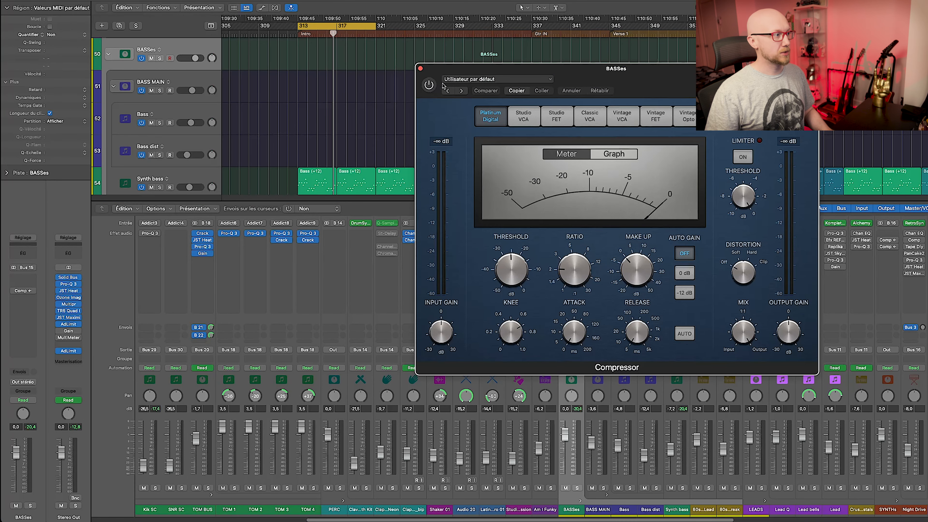
left_click(683, 488)
key("space")
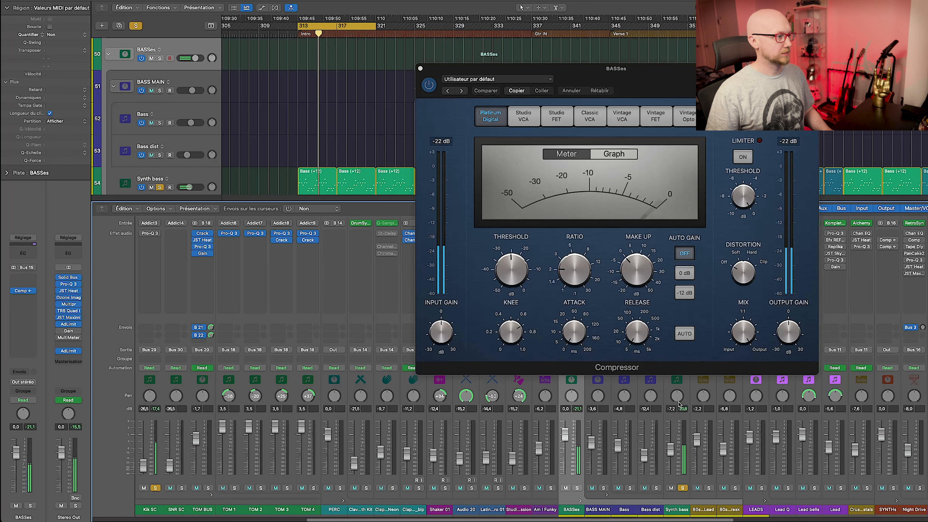
left_click(155, 487)
key("space")
left_click_drag(628, 79, 628, 84)
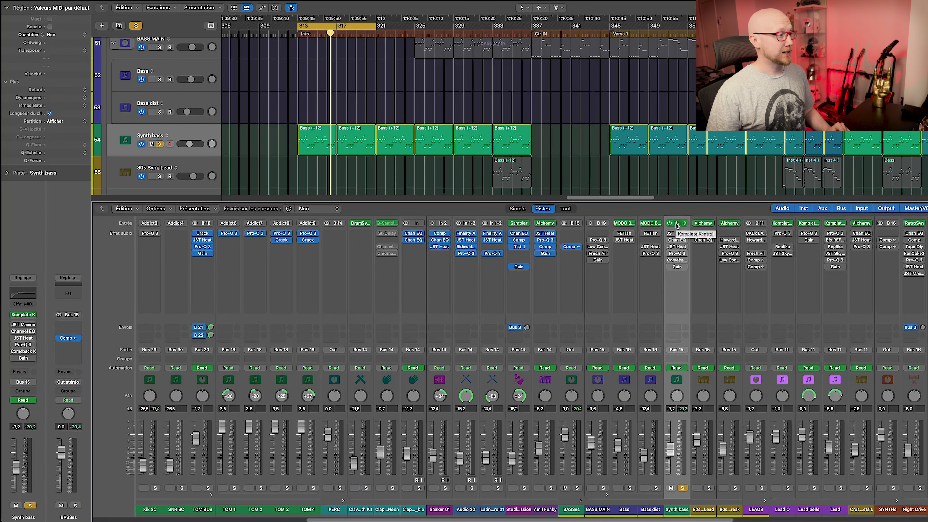
- Open the Komplete Kontrol instrument on the Synth bass track and examine its Alligator Bass sound and automation during playback
left_click(677, 223)
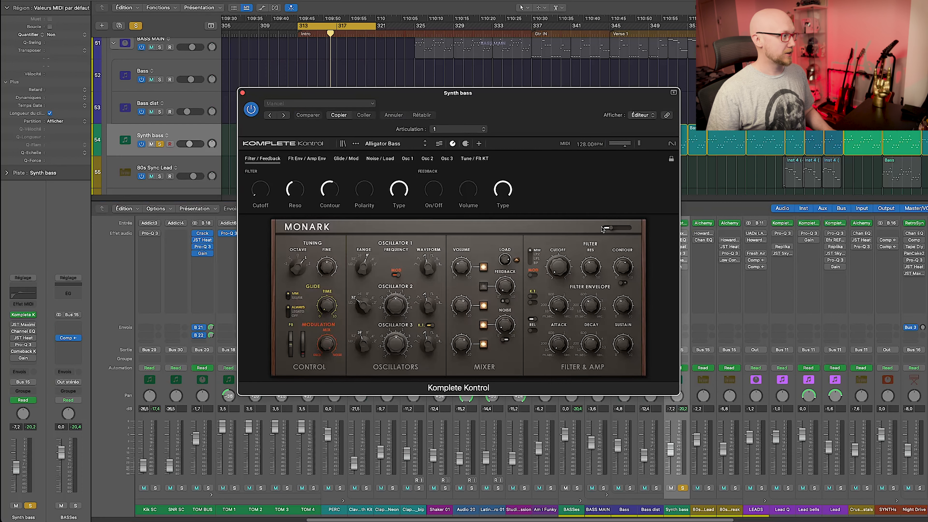
left_click_drag(572, 94, 553, 107)
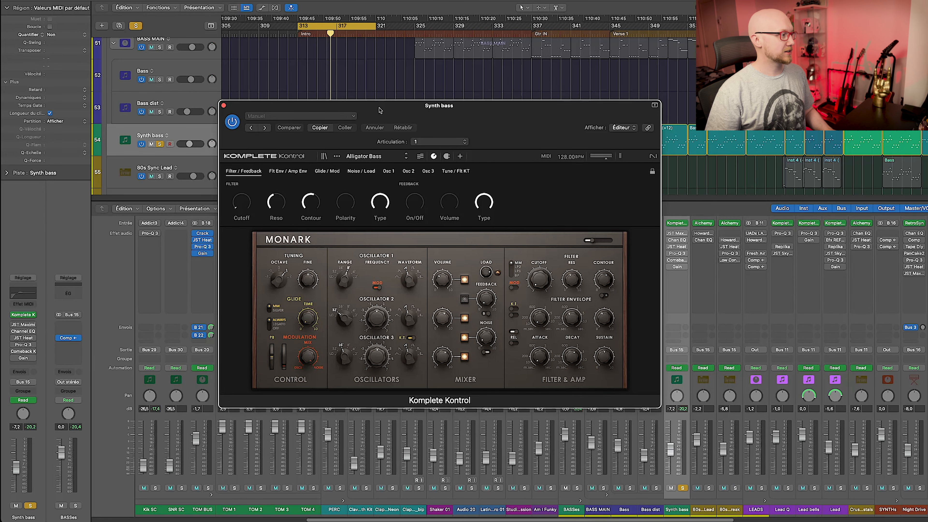
left_click_drag(380, 110, 322, 199)
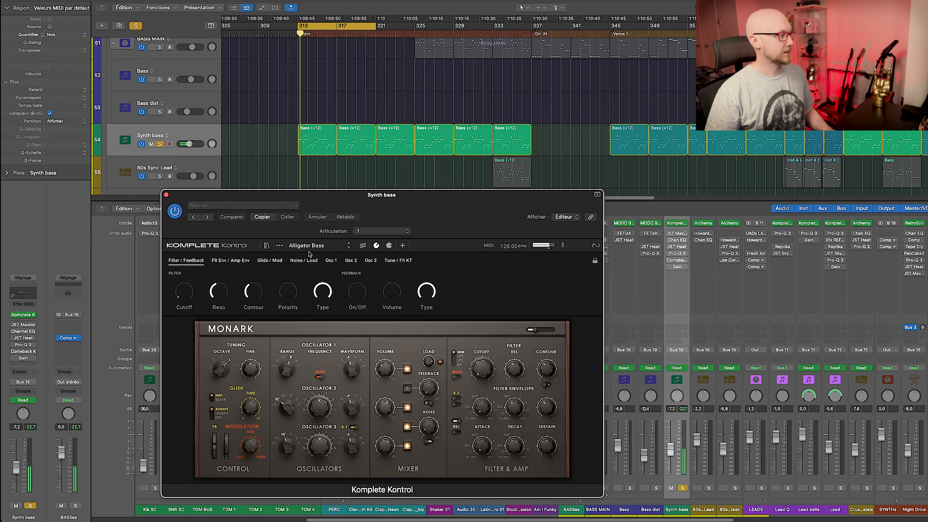
key("a")
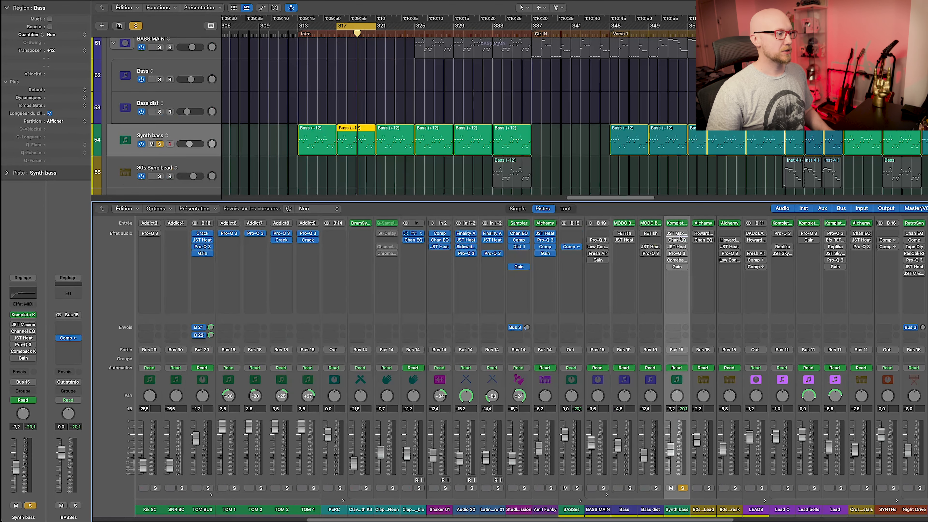
- Open JST Maximizer on the Synth bass channel, check its Low-End and Sauce settings, and enable it during playback
left_click(678, 235)
left_click_drag(519, 109, 503, 101)
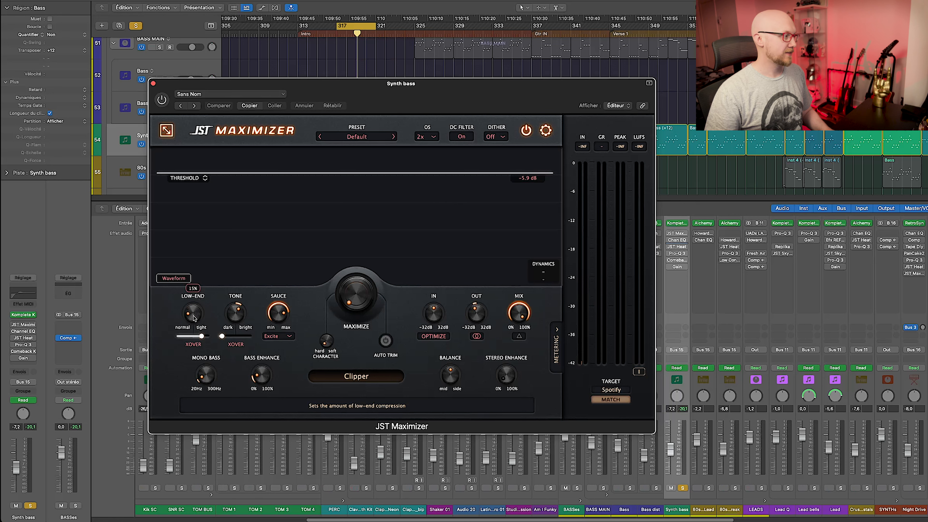
mouse_move(283, 313)
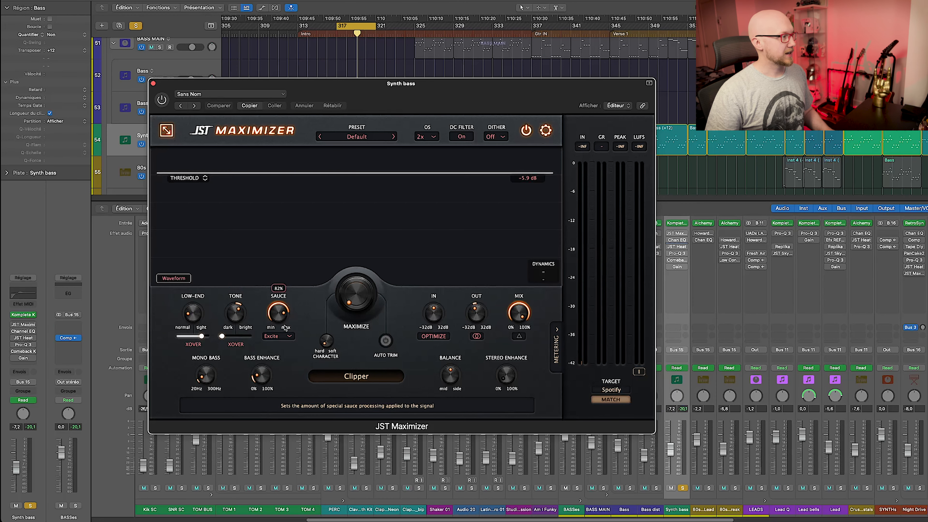
key("space")
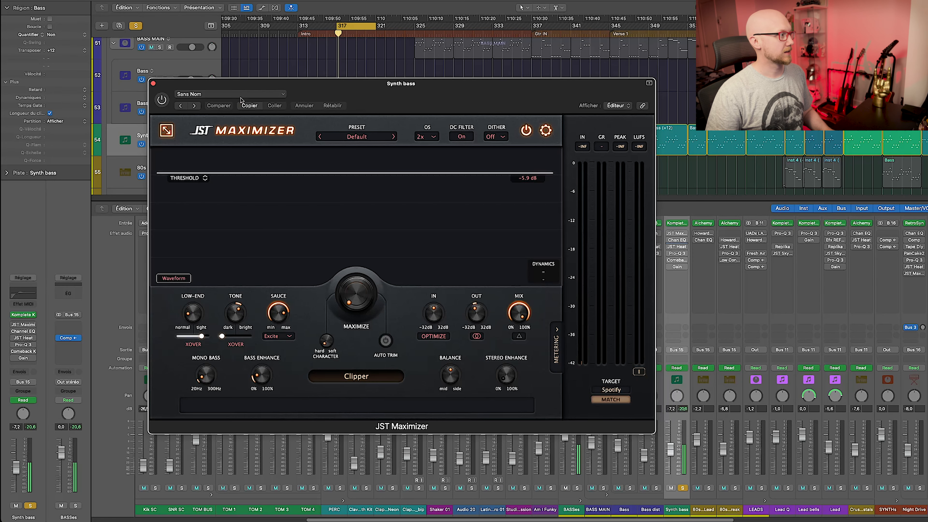
left_click(161, 100)
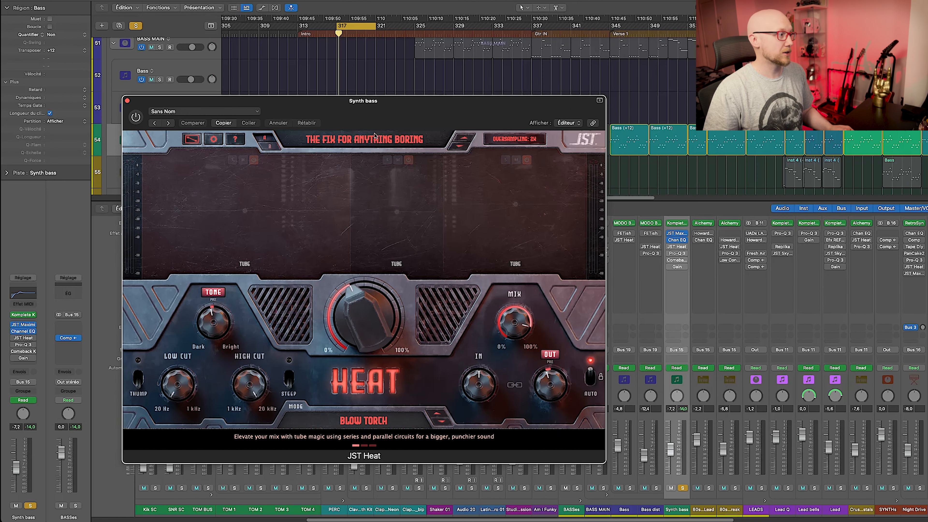
- Enable JST Heat on the Synth bass channel during playback and close its window
key("space")
left_click(136, 116)
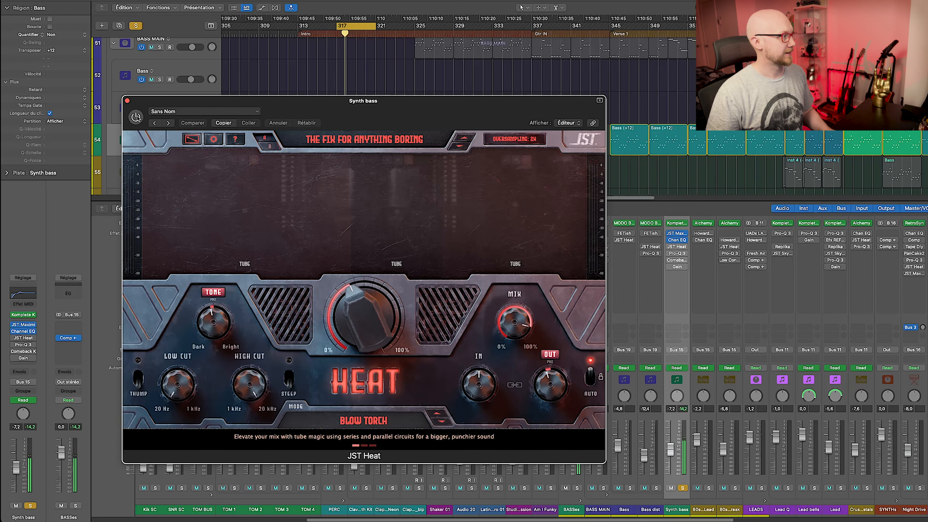
key("space")
left_click(127, 101)
- Open Pro-Q 3 on the Synth bass channel, compare it bypassed and active during playback, and leave it enabled
left_click(676, 253)
left_click_drag(618, 83, 358, 159)
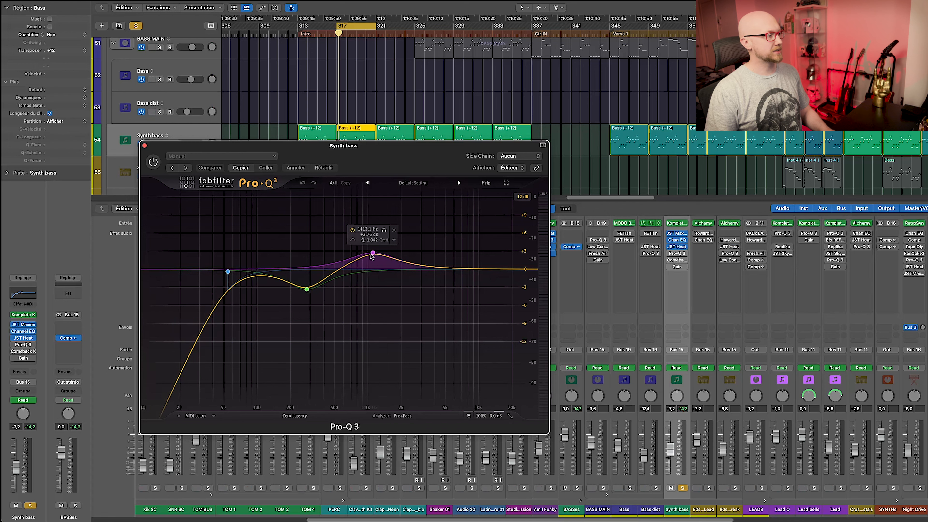
key("space")
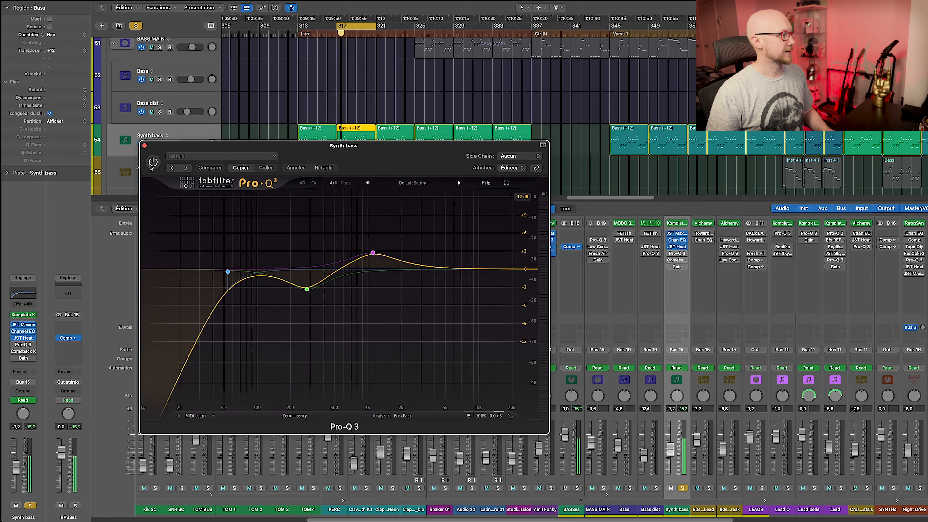
left_click(152, 163)
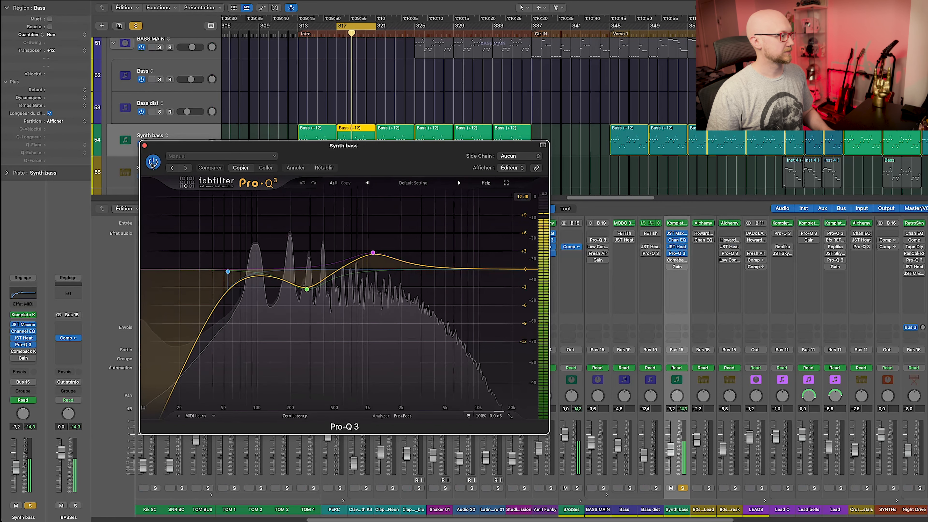
left_click(153, 163)
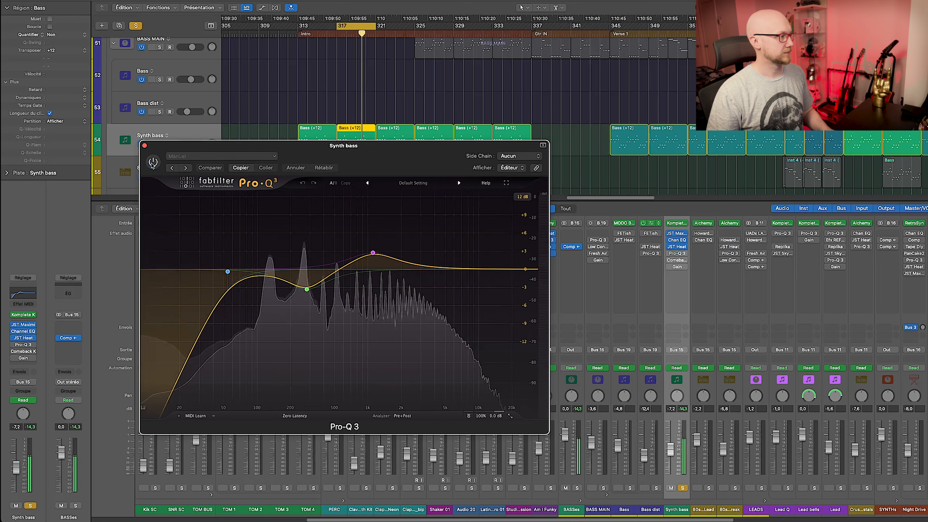
left_click(153, 163)
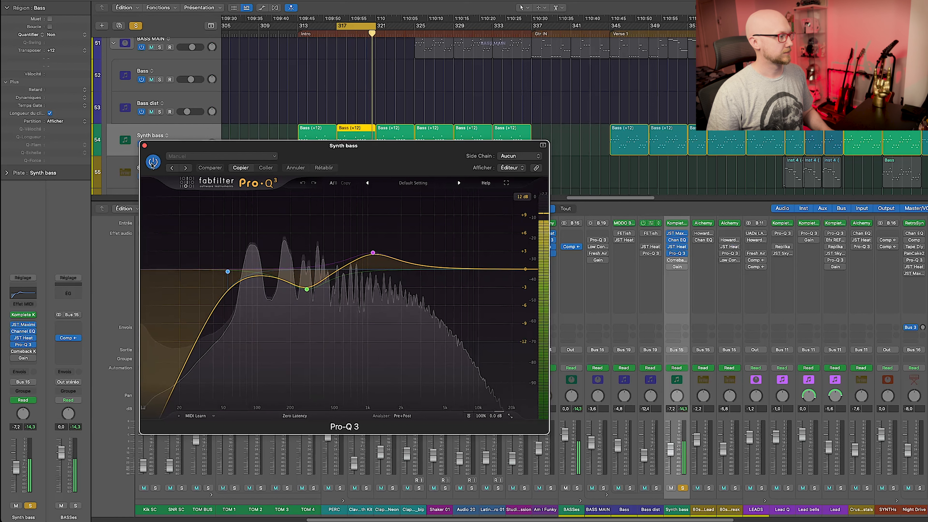
- Open the Comeback Kid delay on Synth bass, compare it bypassed and active during playback, and leave it enabled
left_click(677, 260)
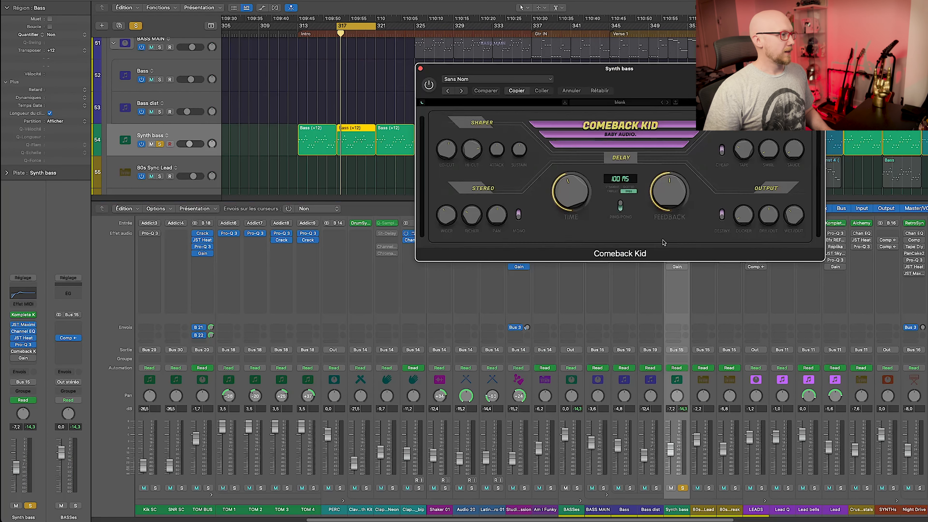
left_click_drag(690, 91, 522, 163)
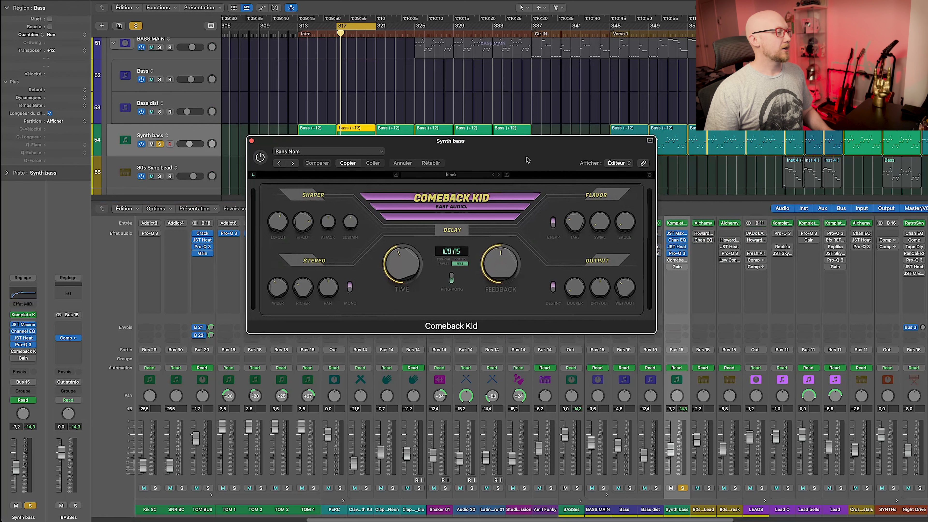
left_click_drag(344, 144, 321, 174)
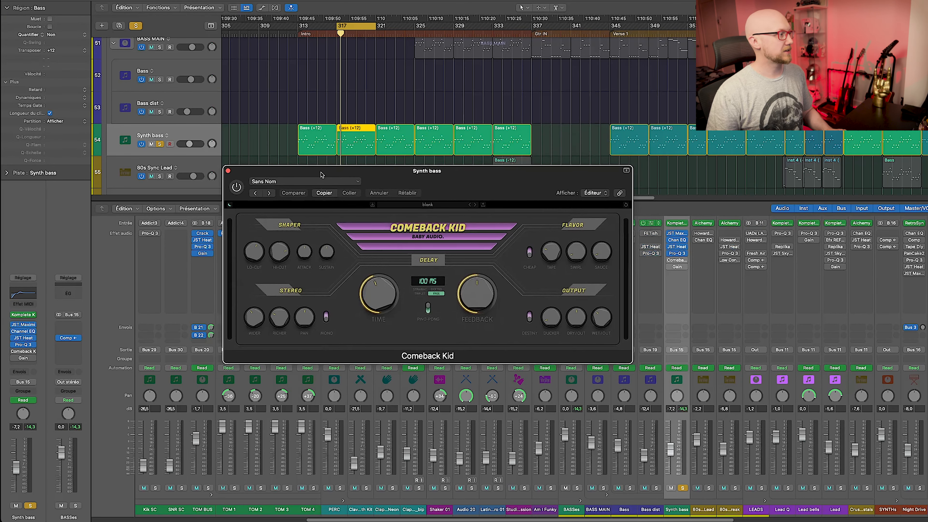
key("space")
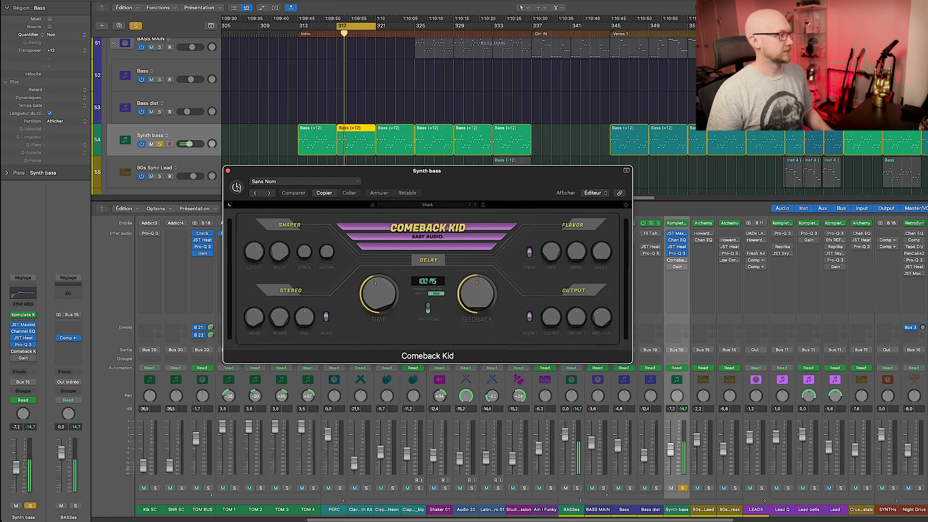
left_click(236, 187)
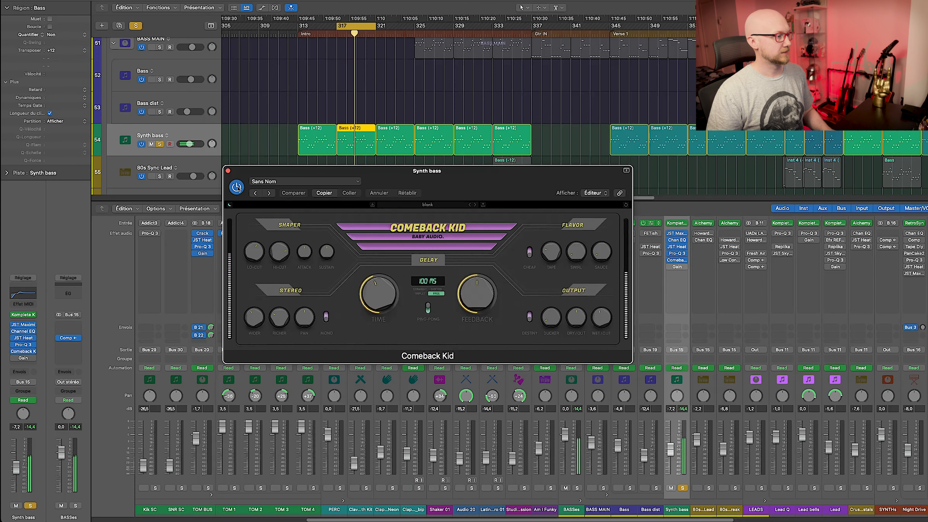
left_click(236, 187)
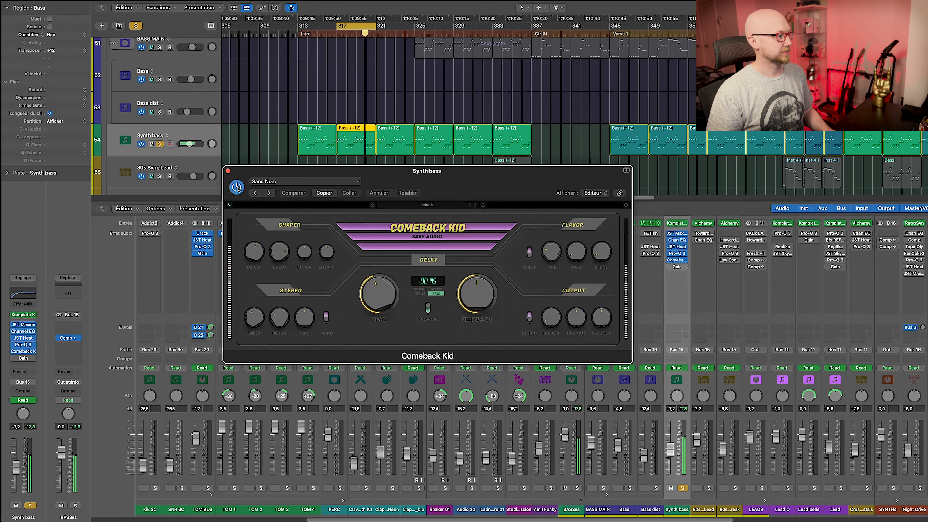
left_click(236, 187)
left_click(237, 187)
left_click(237, 187)
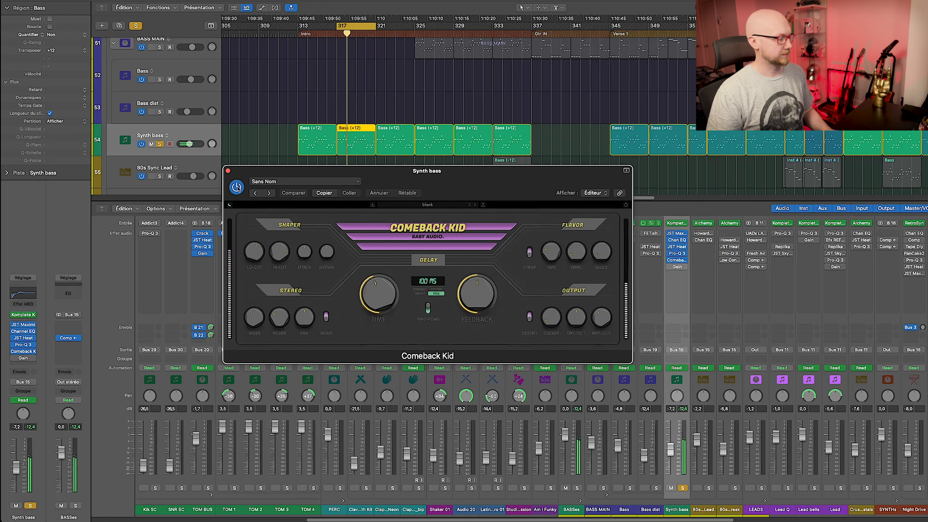
- Show the track automation and examine the Synth bass lane for Comeback Kid's wet output
key("a")
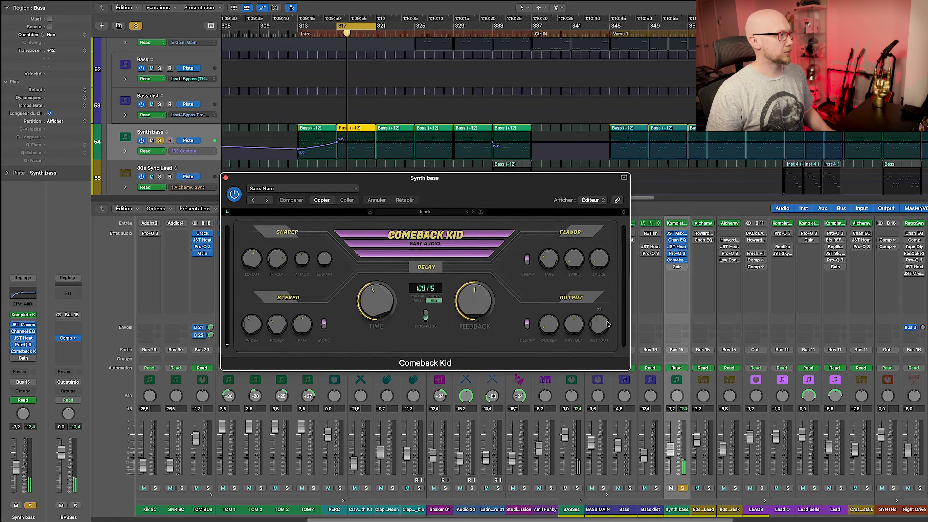
left_click(606, 324)
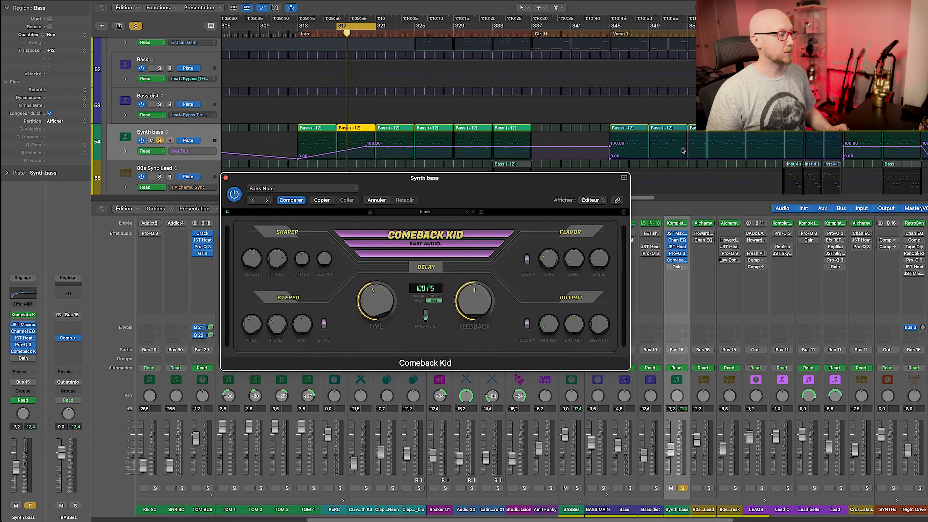
key("v")
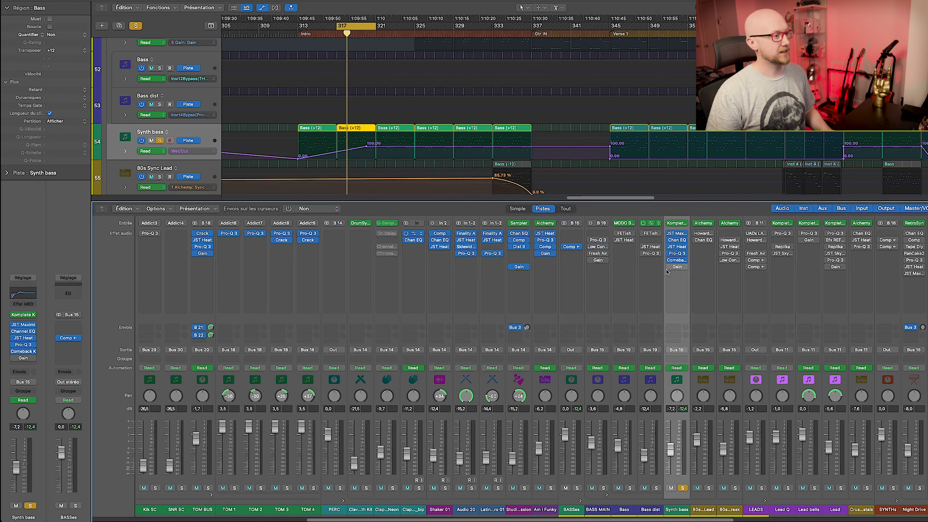
- Open the Gain plug-in on the Synth bass channel and enable it
left_click(678, 268)
left_click_drag(499, 80, 296, 207)
left_click(237, 262)
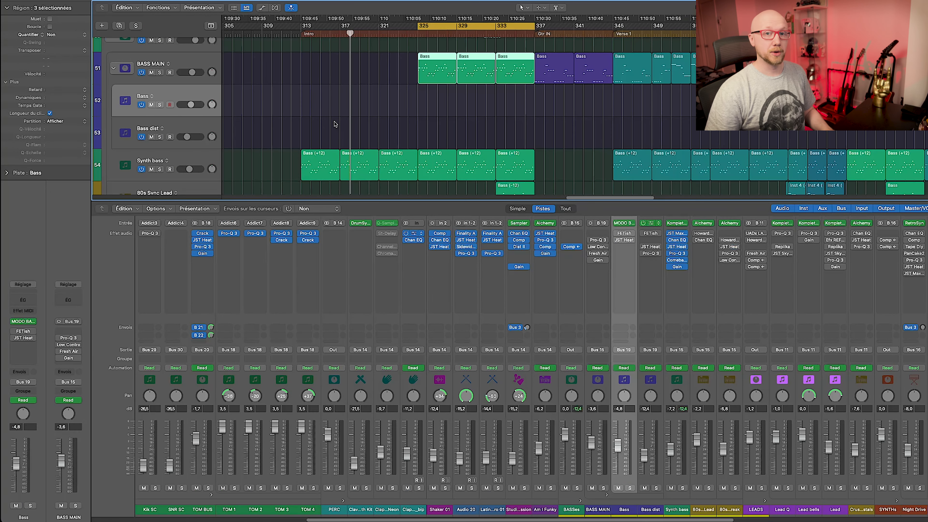
- Solo the Bass track and audition its intro regions
scroll(403, 88, "up", 1)
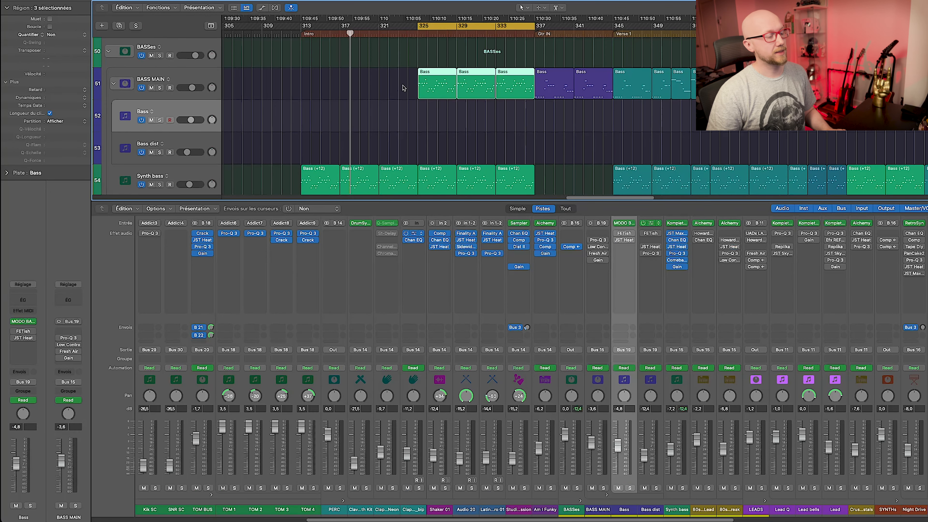
left_click(629, 488)
key("space")
key("space")
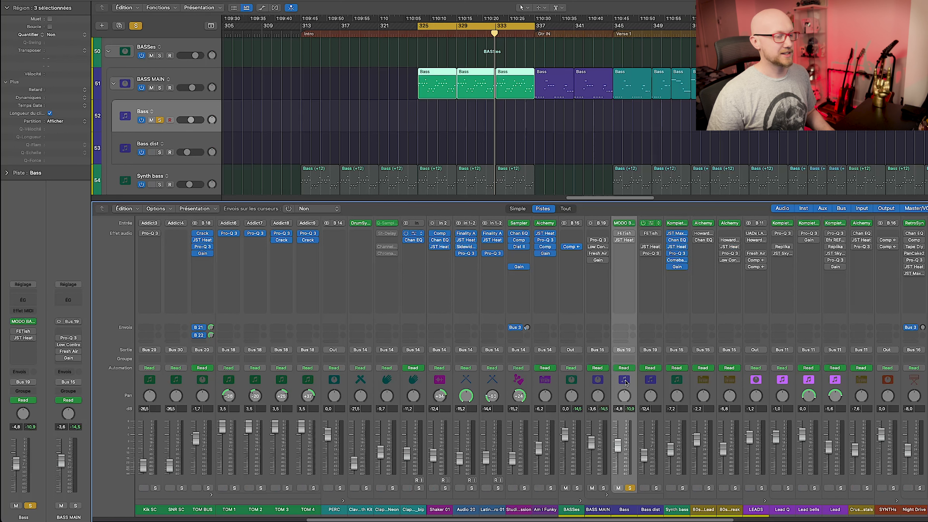
- Open the MODO BASS 2 instrument on the Bass channel and examine its string, electronics and studio settings during playback
left_click(624, 223)
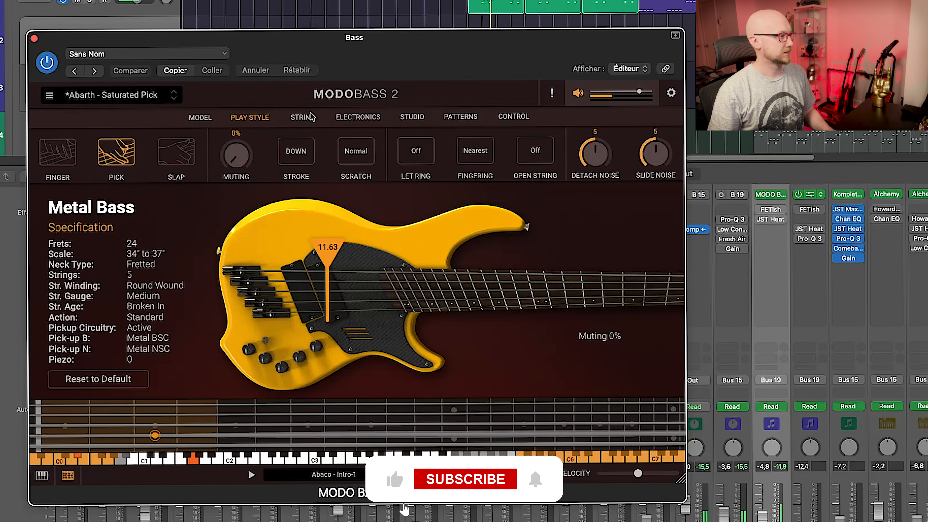
left_click(302, 116)
left_click(376, 118)
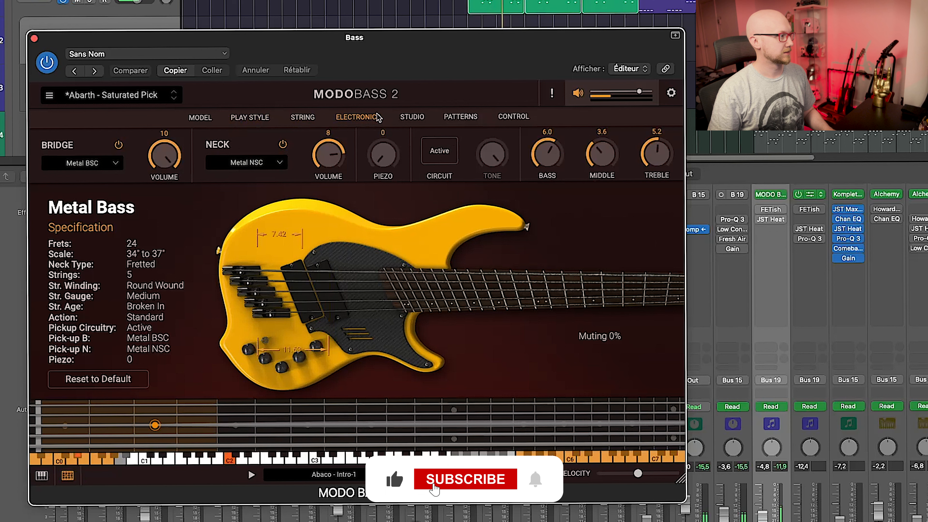
left_click(412, 117)
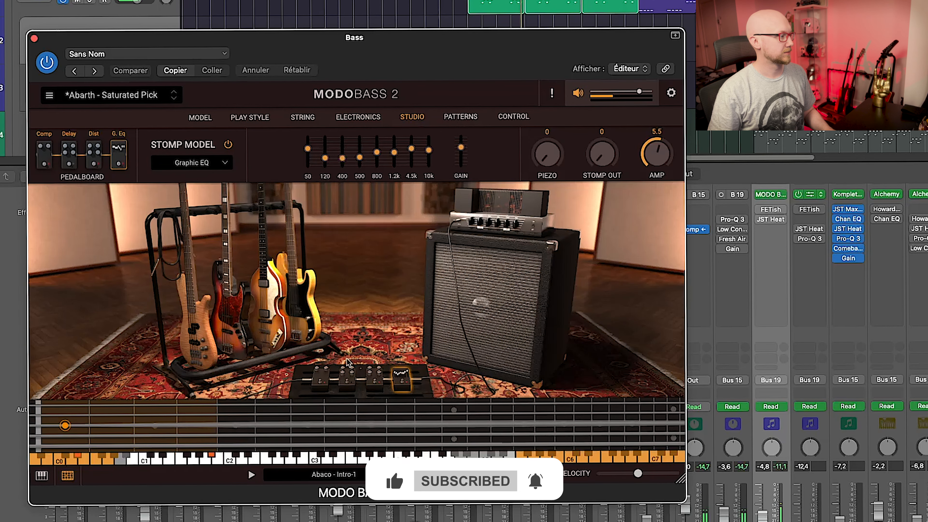
- Inspect the compressor, delay, graphic EQ and distortion pedals on the MODO BASS 2 pedalboard
left_click(320, 378)
left_click(348, 378)
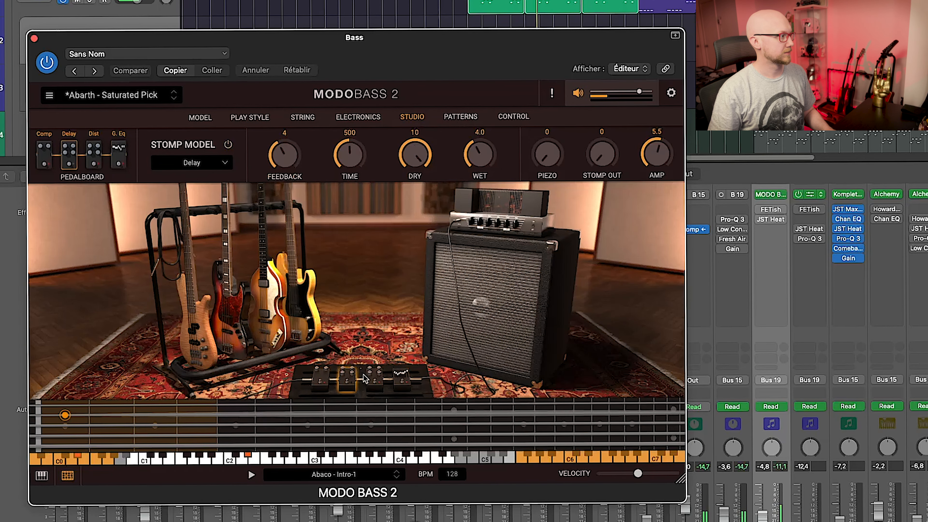
left_click(405, 376)
left_click(376, 380)
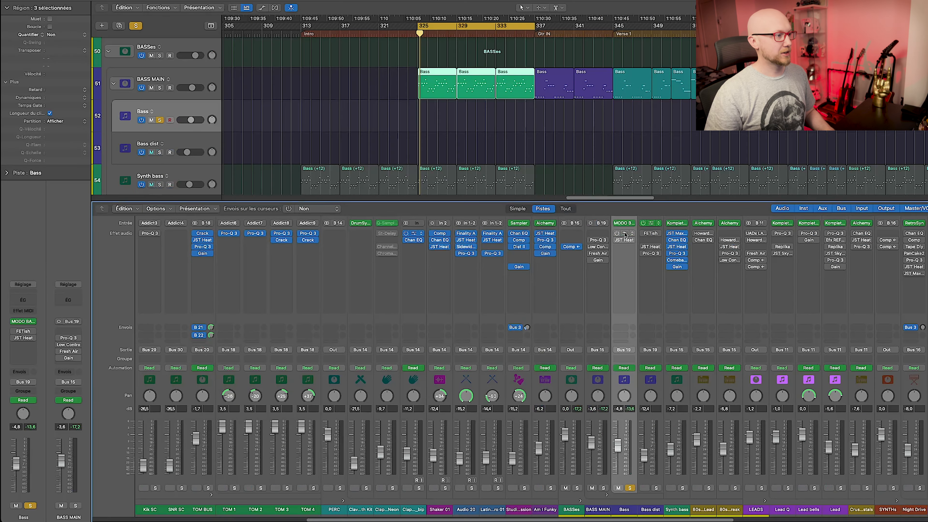
- Open the FETish compressor on the Bass channel, enable it, and compare its processing switched out and in during playback
left_click(624, 233)
left_click_drag(535, 69, 335, 150)
left_click(227, 167)
left_click(367, 255)
key("space")
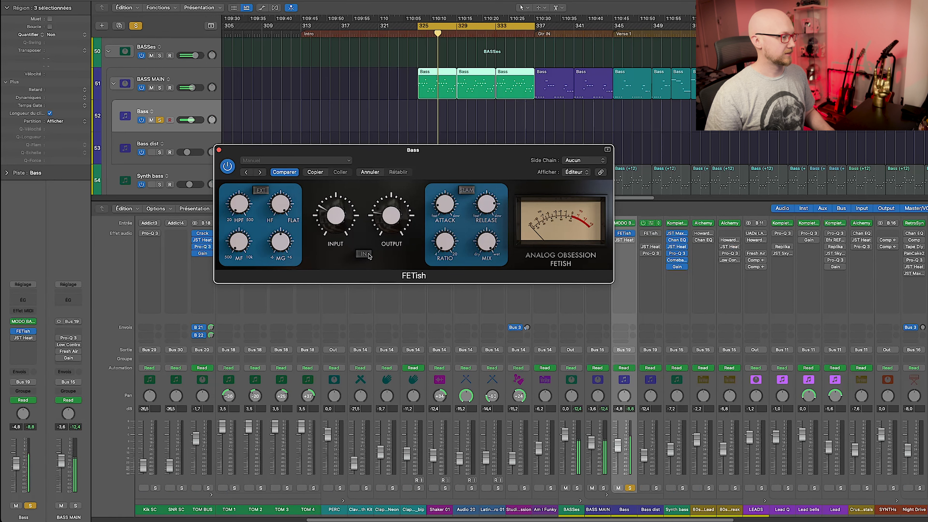
left_click(368, 255)
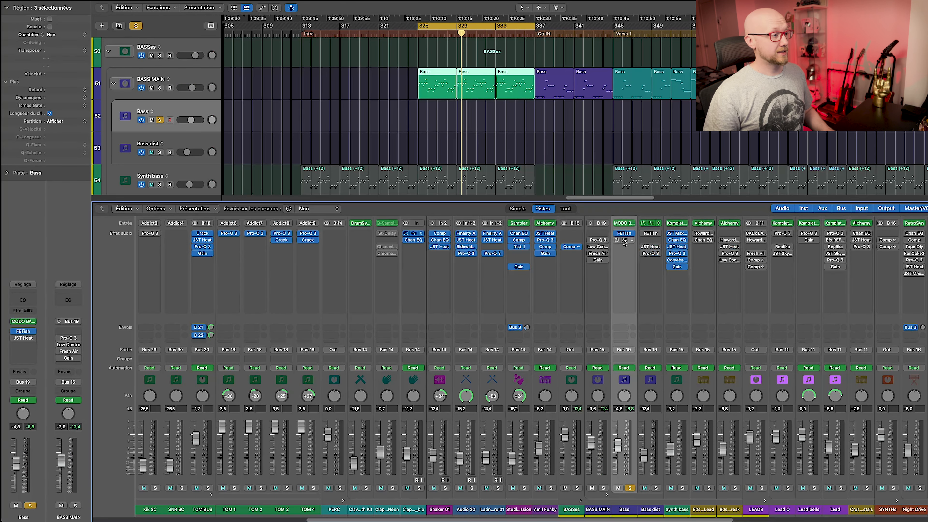
- Open JST Heat on the Bass channel, inspect its compression and distortion bands, and play the bass with it bypassed
left_click(624, 241)
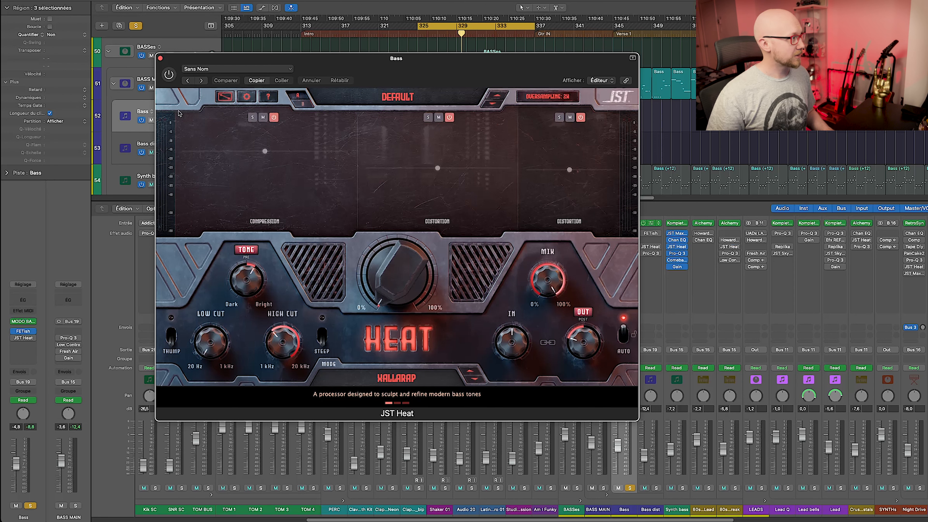
mouse_move(262, 174)
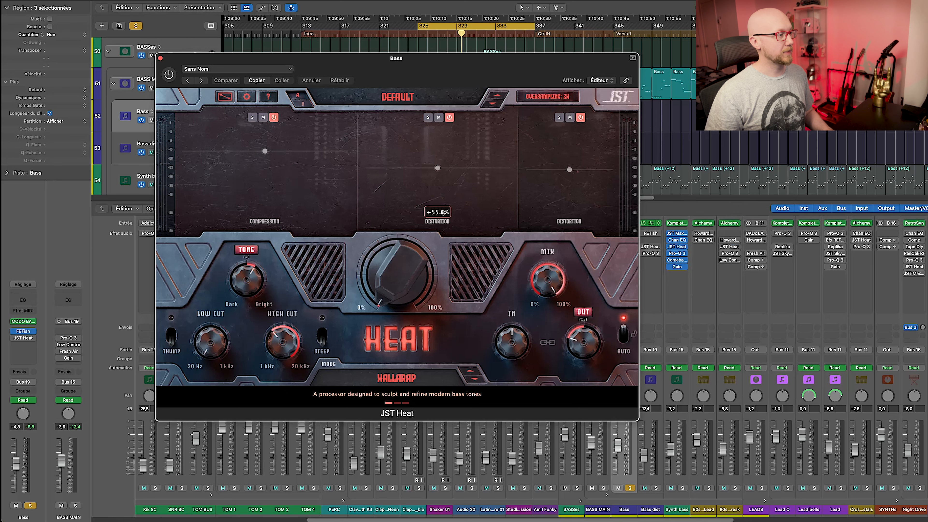
key("space")
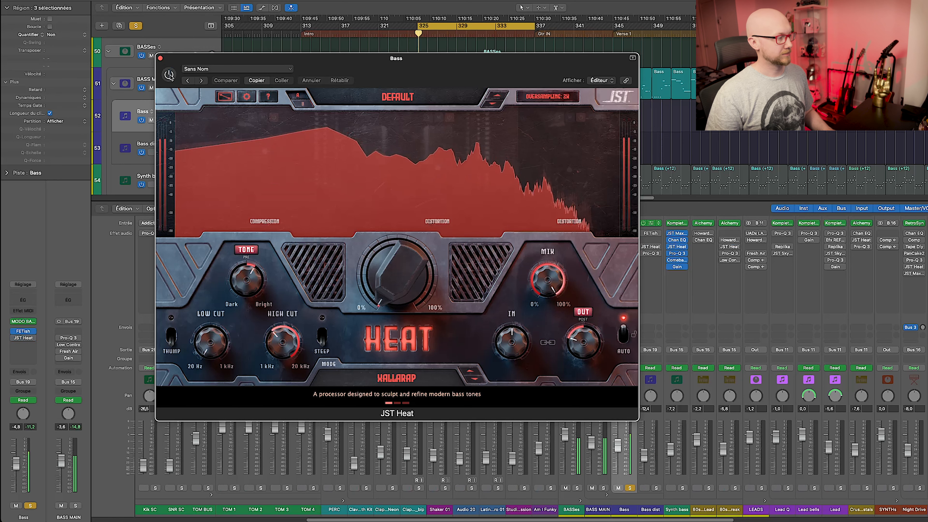